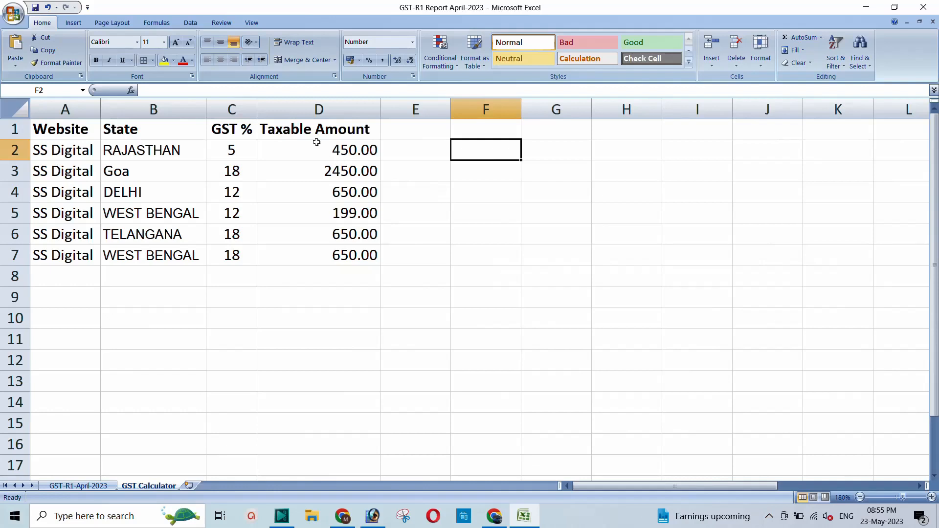
Examine the Taxable Amount column and its values in D2:D7.
{"action": "left_click_drag", "start_coordinate": [317, 148], "coordinate": [318, 251]}
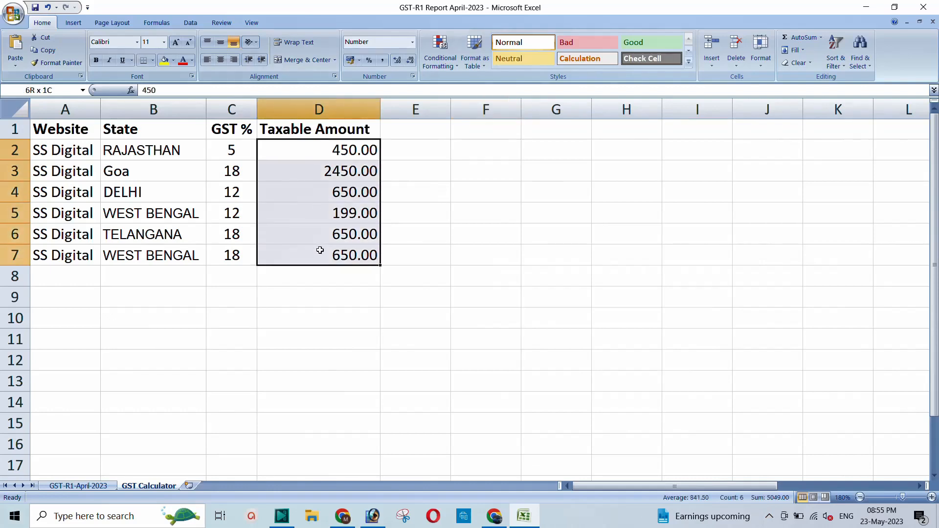
{"action": "left_click", "coordinate": [315, 131]}
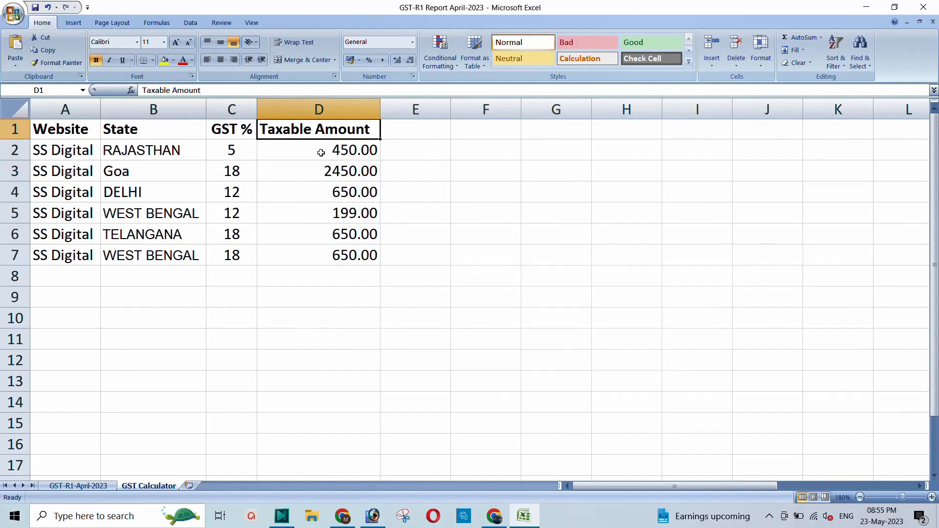
{"action": "left_click", "coordinate": [317, 151]}
{"action": "left_click_drag", "start_coordinate": [317, 151], "coordinate": [327, 253]}
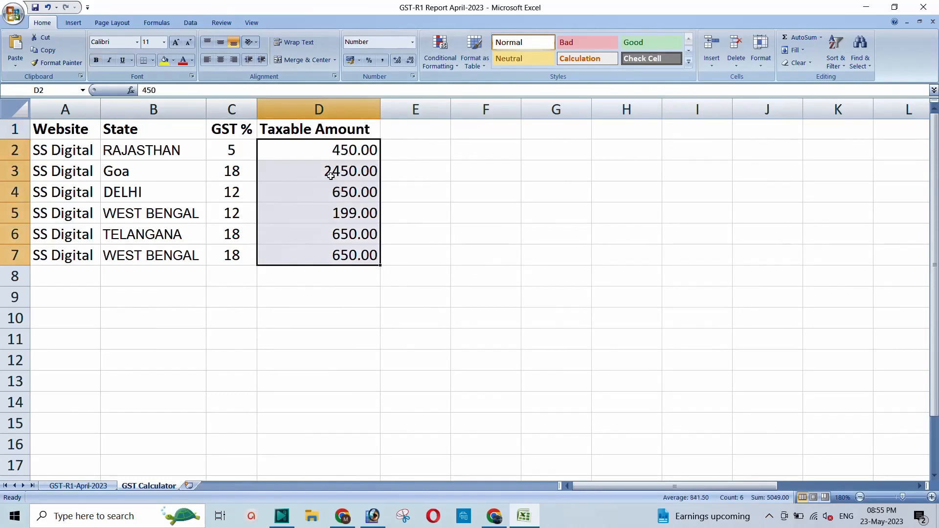
{"action": "left_click", "coordinate": [325, 151]}
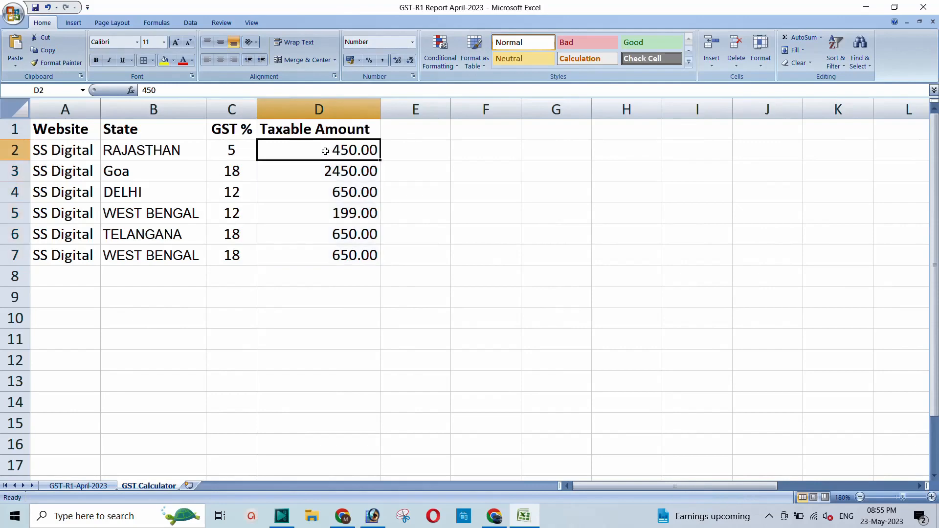
Switch to Chrome, look at the tax-inclusive product prices on ssdigitalindia.com, and return to the Excel workbook.
{"action": "left_click", "coordinate": [344, 522]}
{"action": "left_click", "coordinate": [736, 10]}
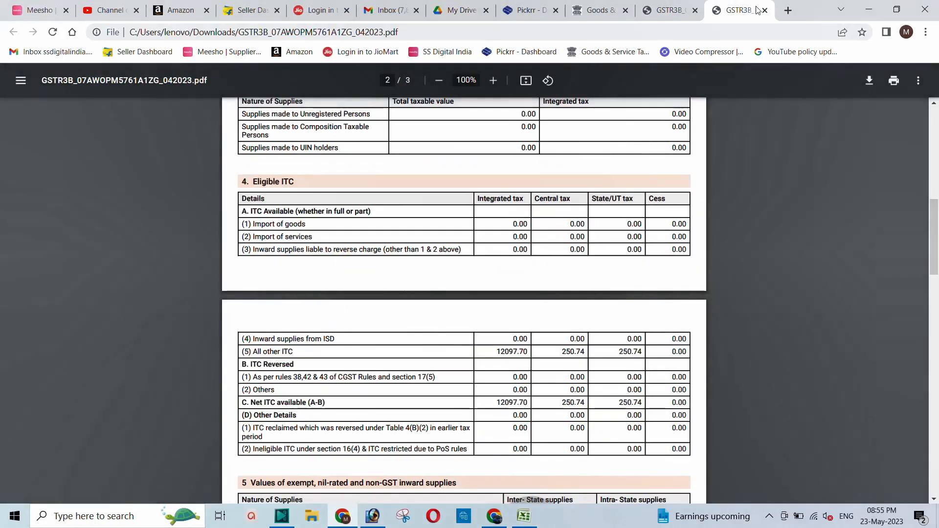
{"action": "left_click", "coordinate": [484, 30]}
{"action": "type", "text": "ss"}
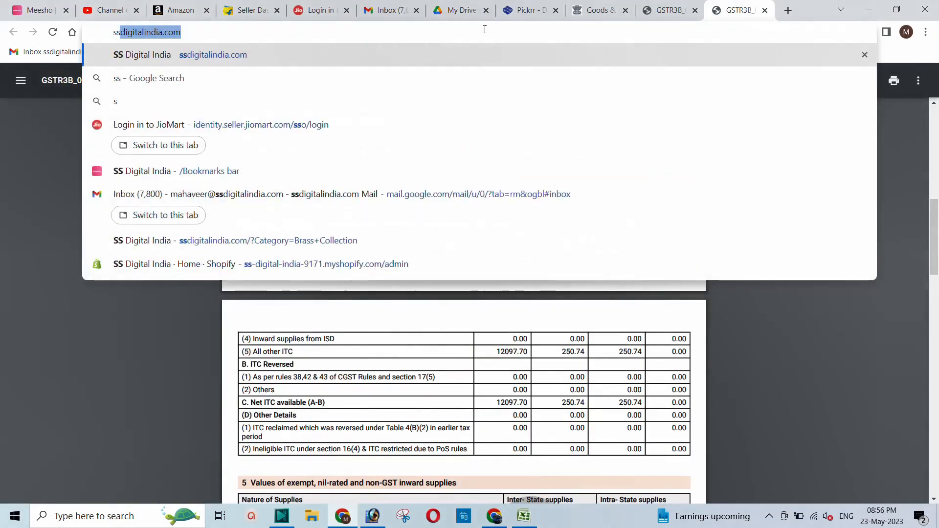
{"action": "key", "text": "Return"}
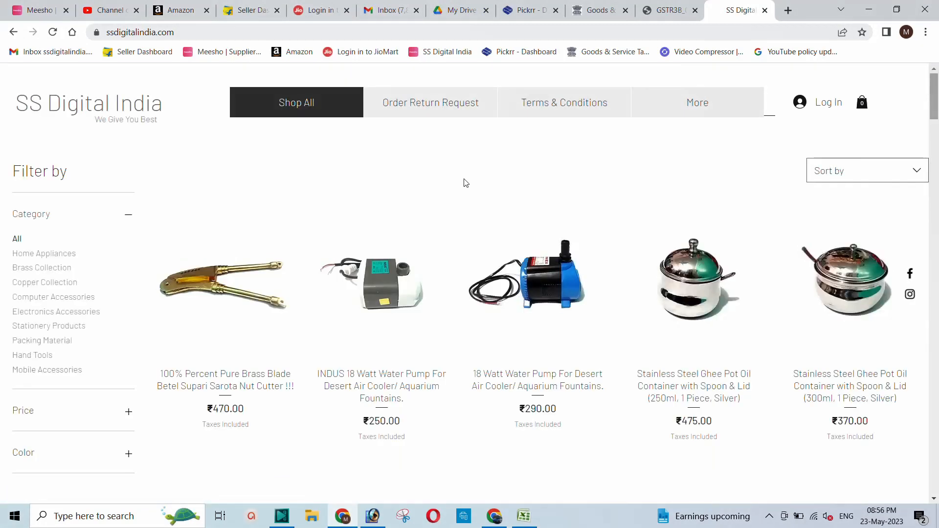
{"action": "scroll", "coordinate": [391, 245], "scroll_direction": "down", "scroll_amount": 1}
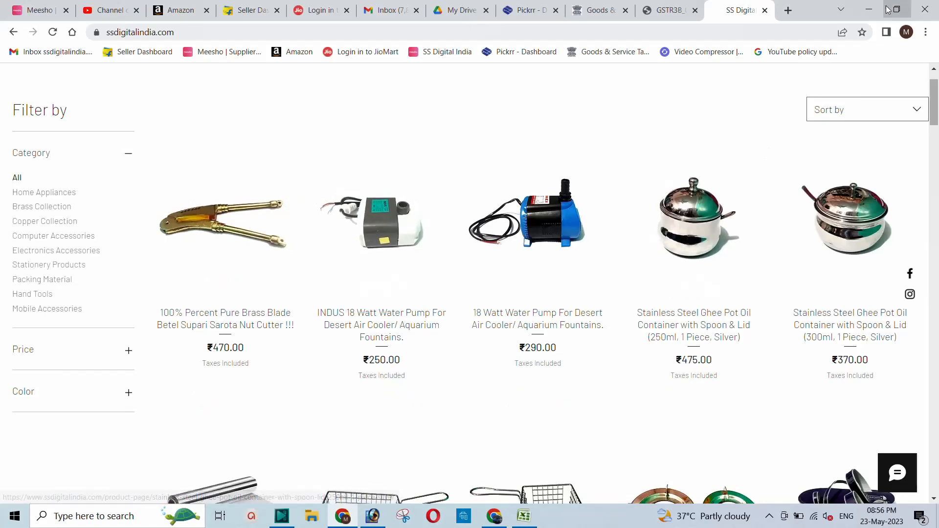
{"action": "left_click", "coordinate": [869, 10]}
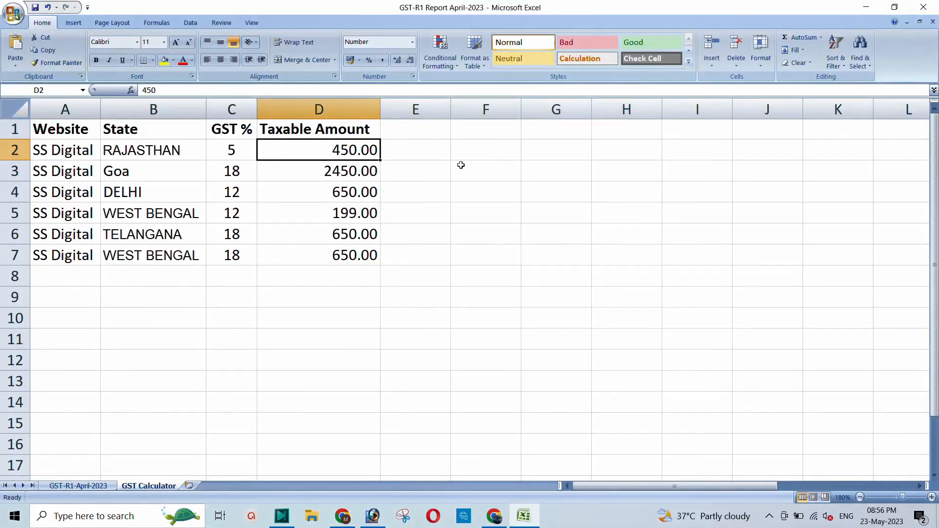
Enter the formula =D2*100/(100+C2) in cell F2 to calculate the GST-exclusive amount.
{"action": "left_click", "coordinate": [465, 149]}
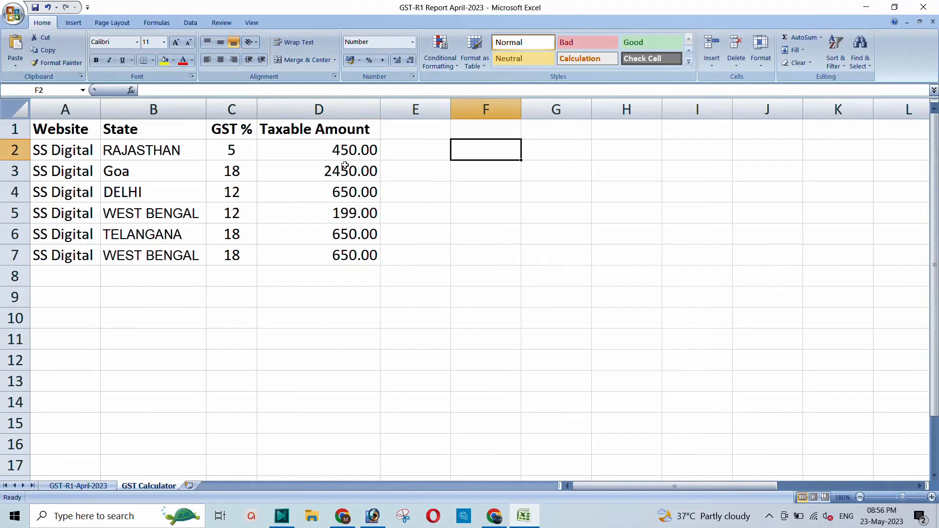
{"action": "left_click_drag", "start_coordinate": [322, 155], "coordinate": [325, 256]}
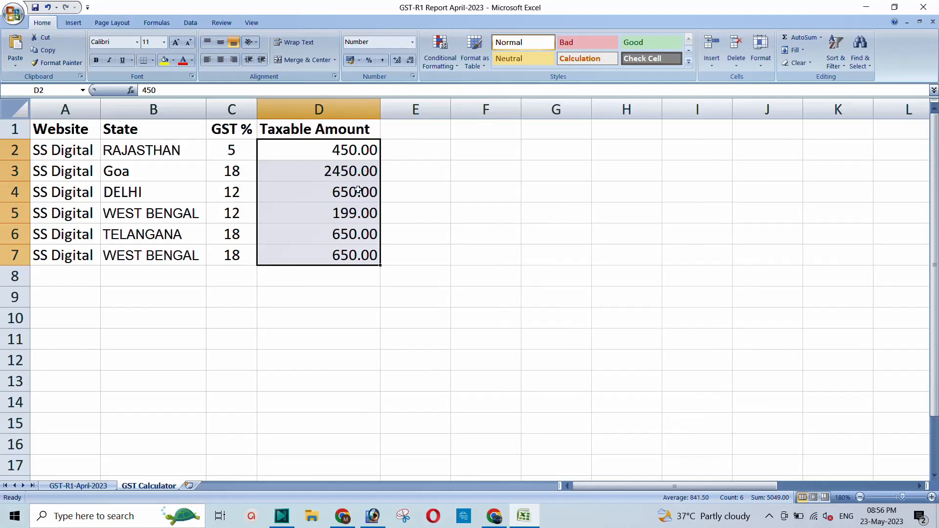
{"action": "left_click", "coordinate": [477, 151]}
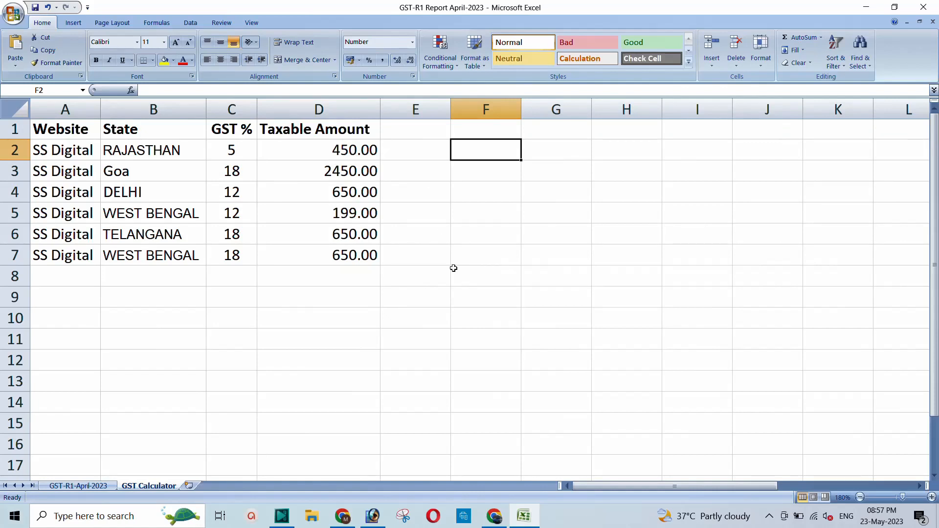
{"action": "type", "text": "="}
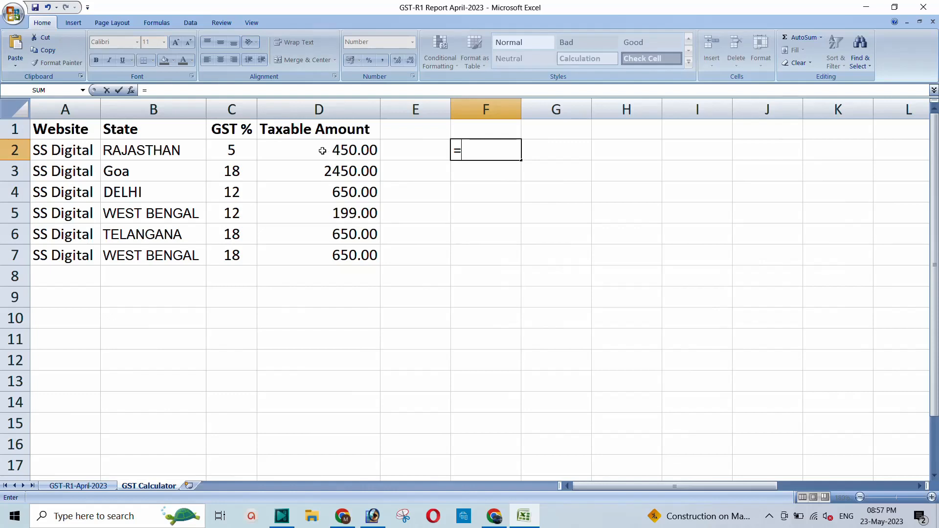
{"action": "left_click", "coordinate": [322, 150]}
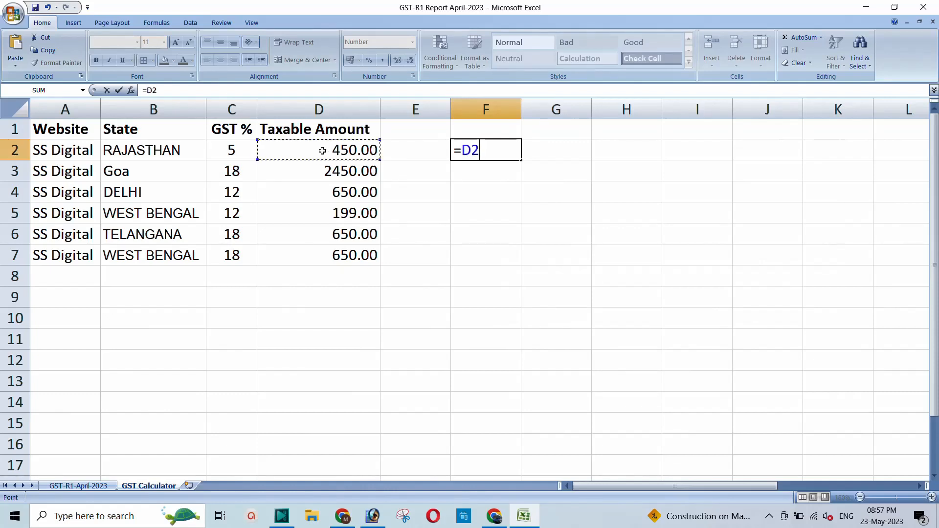
{"action": "type", "text": "*"}
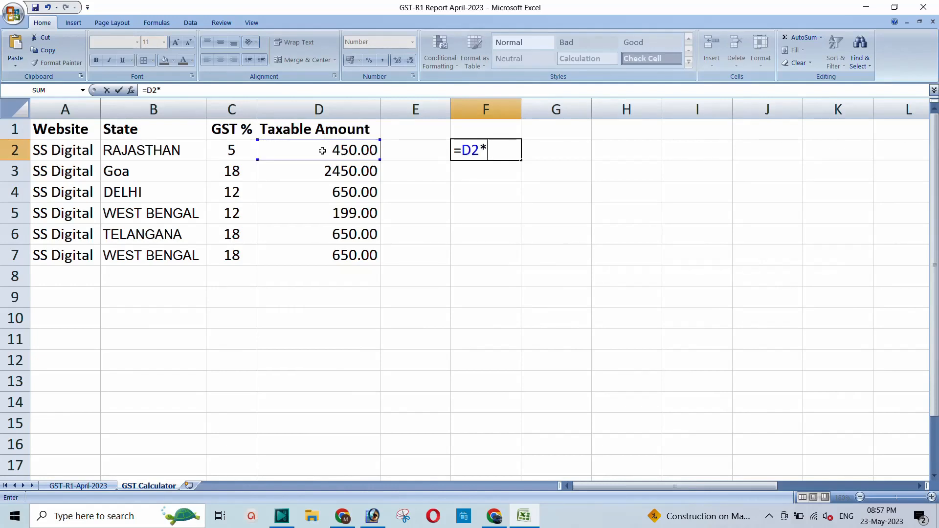
{"action": "type", "text": "100"}
{"action": "type", "text": "/(100"}
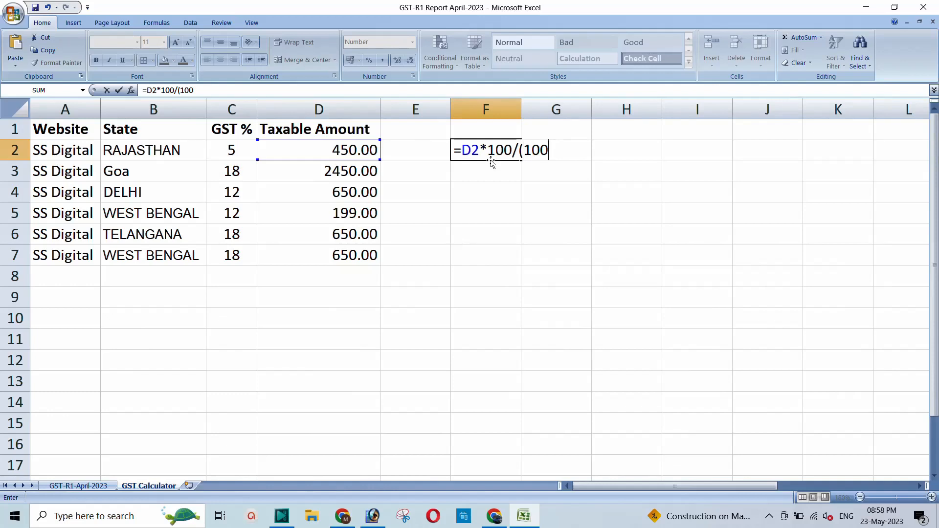
{"action": "type", "text": "+"}
{"action": "left_click", "coordinate": [232, 151]}
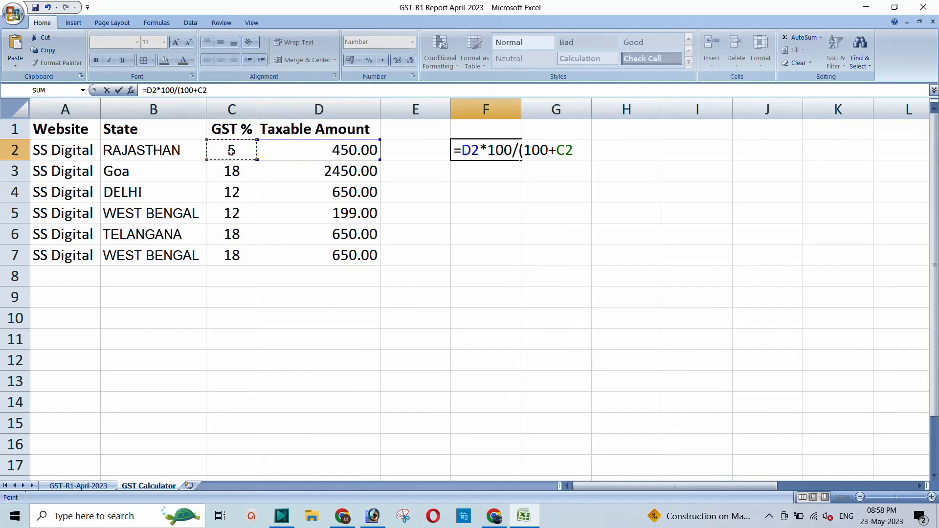
{"action": "type", "text": ")"}
{"action": "key", "text": "Return"}
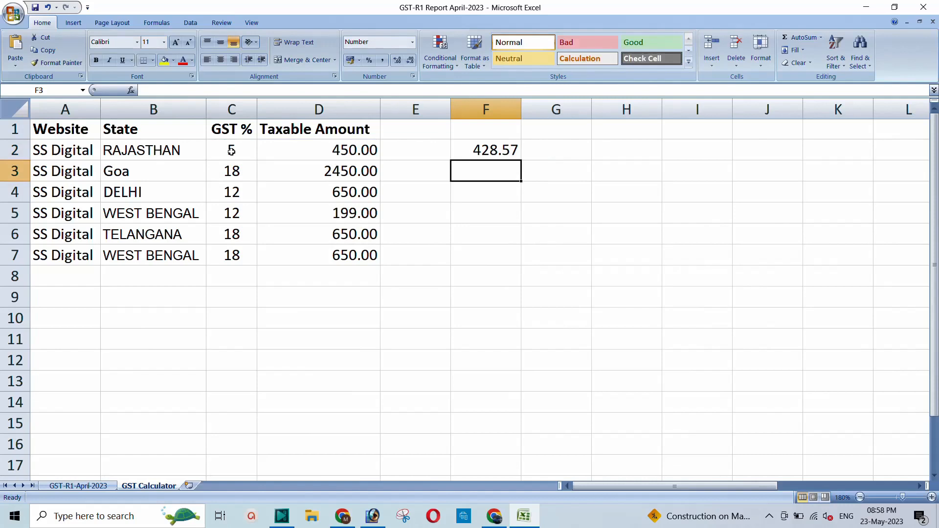
Review the GST-exclusive formula in F2 and fill it down through F7.
{"action": "left_click", "coordinate": [479, 150]}
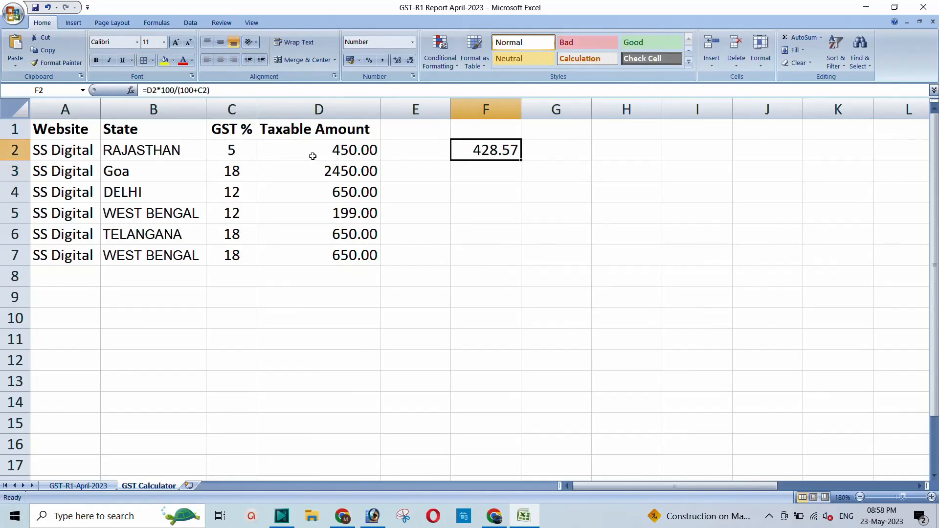
{"action": "double_click", "coordinate": [495, 150]}
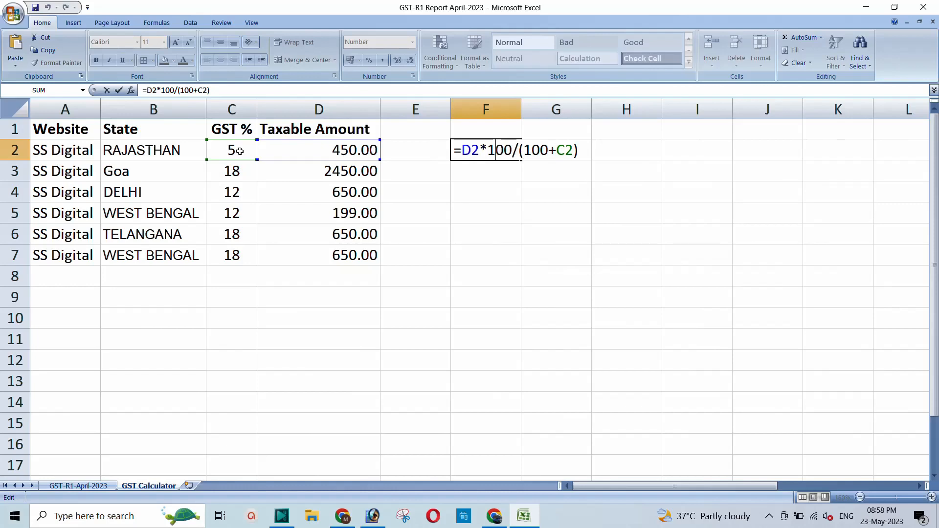
{"action": "key", "text": "Return"}
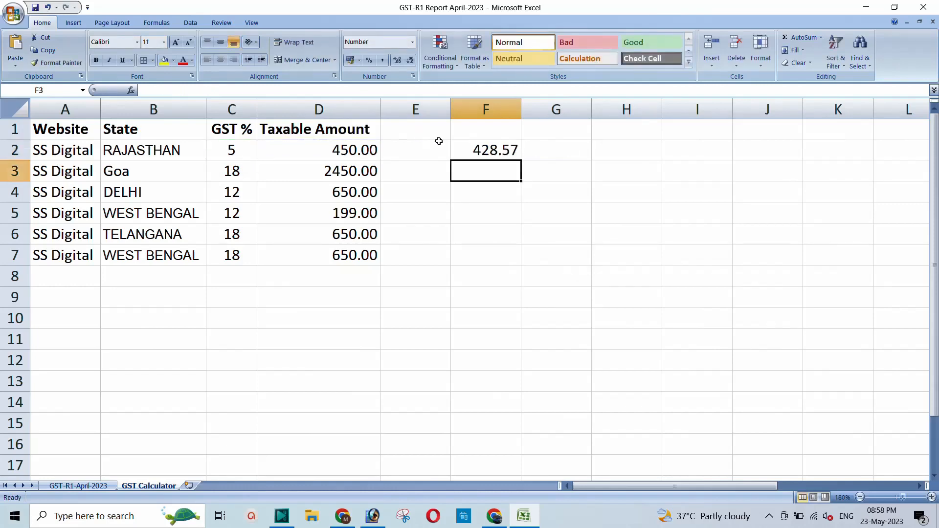
{"action": "left_click", "coordinate": [473, 147]}
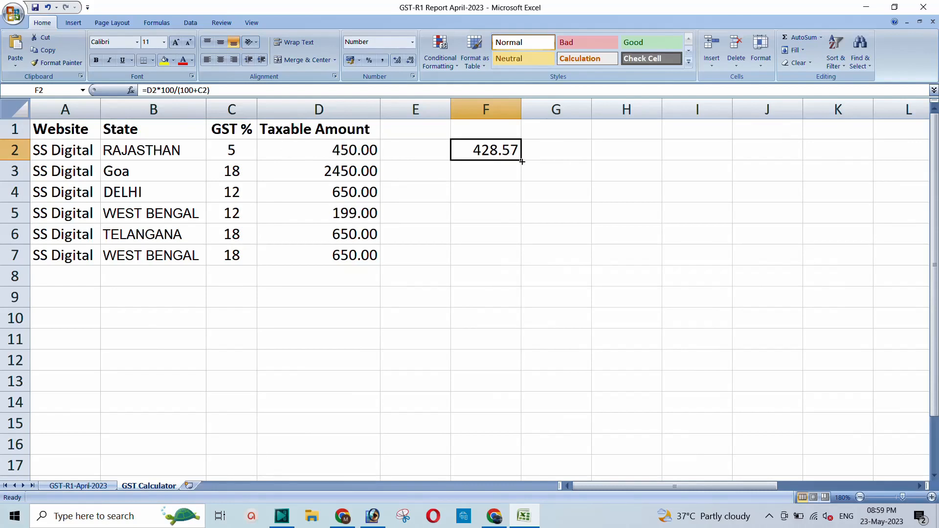
{"action": "left_click_drag", "start_coordinate": [522, 161], "coordinate": [521, 263]}
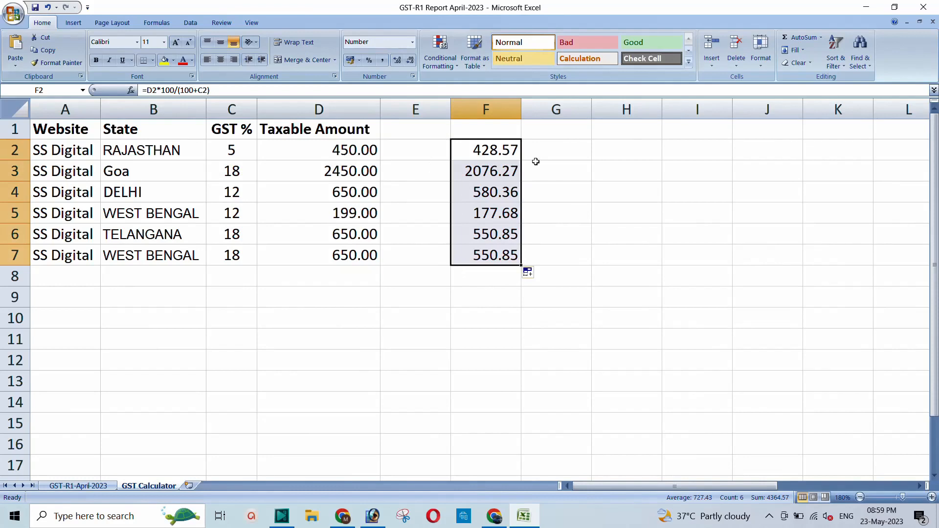
Compare the calculated GST-exclusive amounts in F2:F7 with the original amounts in D2:D7.
{"action": "left_click", "coordinate": [482, 150]}
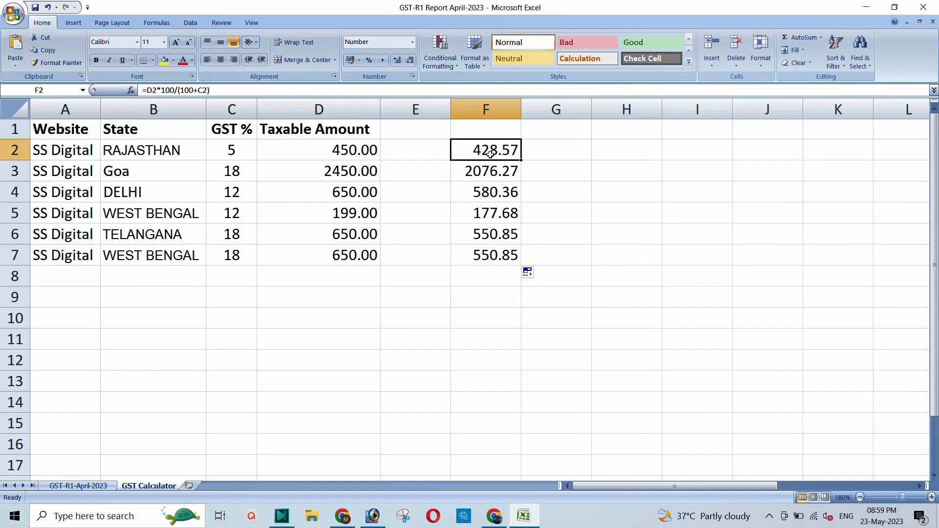
{"action": "left_click_drag", "start_coordinate": [490, 153], "coordinate": [496, 250]}
{"action": "left_click_drag", "start_coordinate": [350, 151], "coordinate": [356, 247]}
{"action": "left_click", "coordinate": [496, 151]}
Enter the formula =F2*C2% in H2 to calculate the GST amount, and fill it down through H7.
{"action": "left_click", "coordinate": [611, 148]}
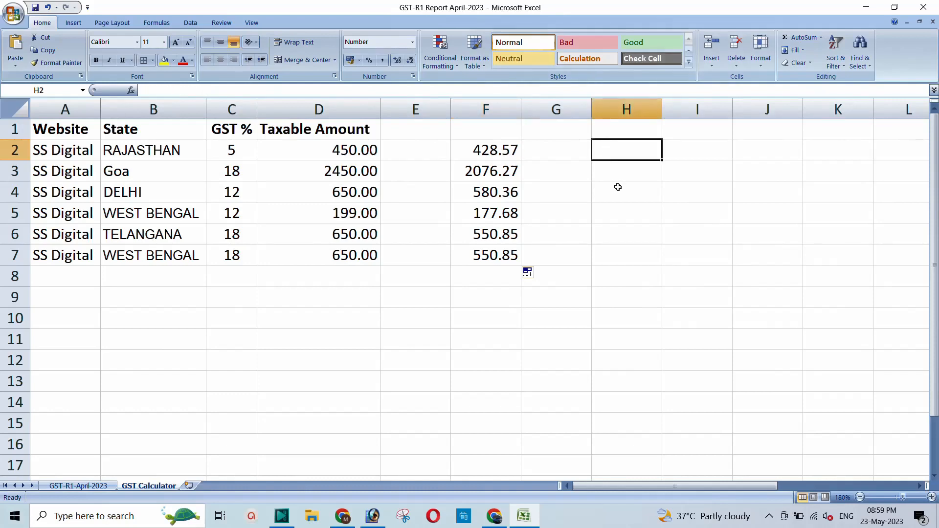
{"action": "type", "text": "="}
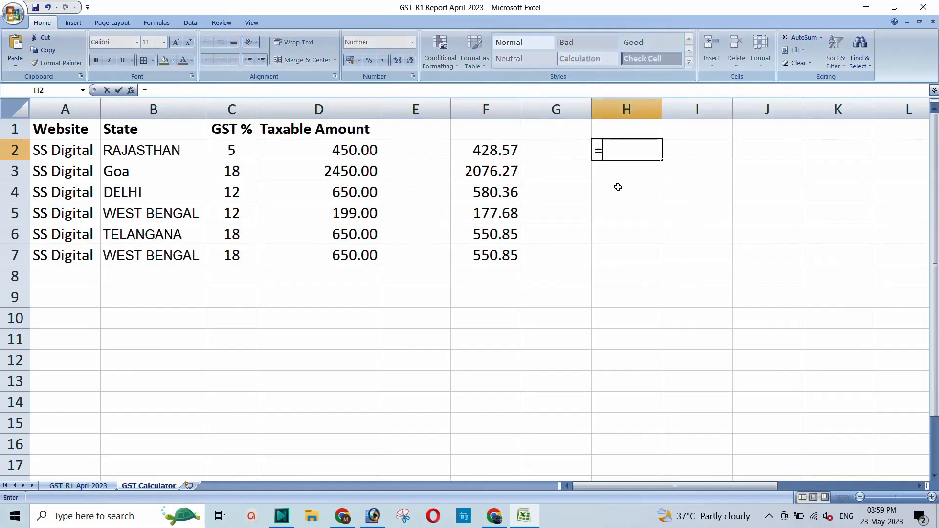
{"action": "key", "text": "Left"}
{"action": "key", "text": "Left"}
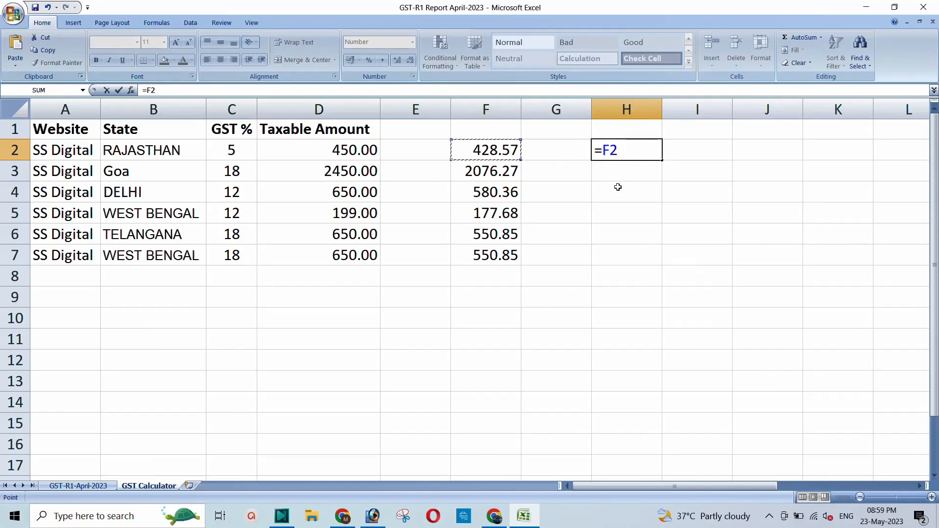
{"action": "type", "text": "*"}
{"action": "left_click", "coordinate": [230, 151]}
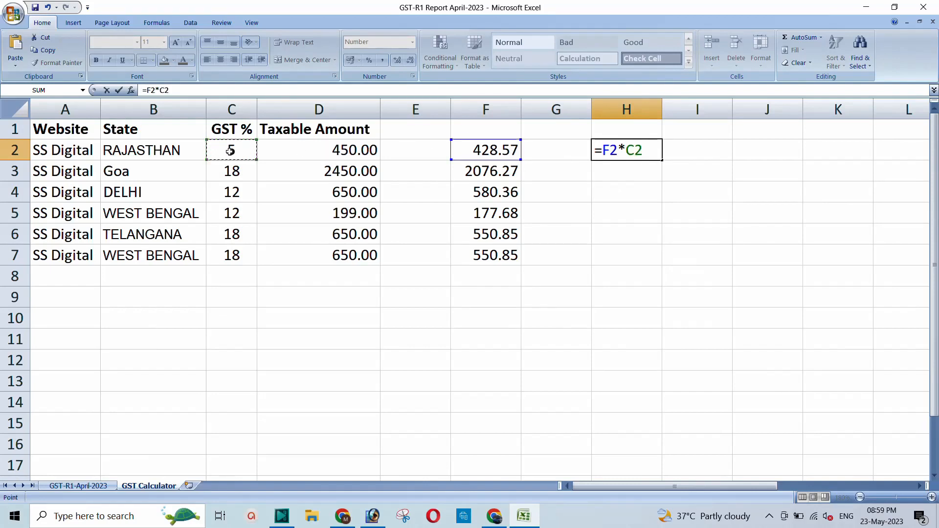
{"action": "type", "text": "%"}
{"action": "key", "text": "Return"}
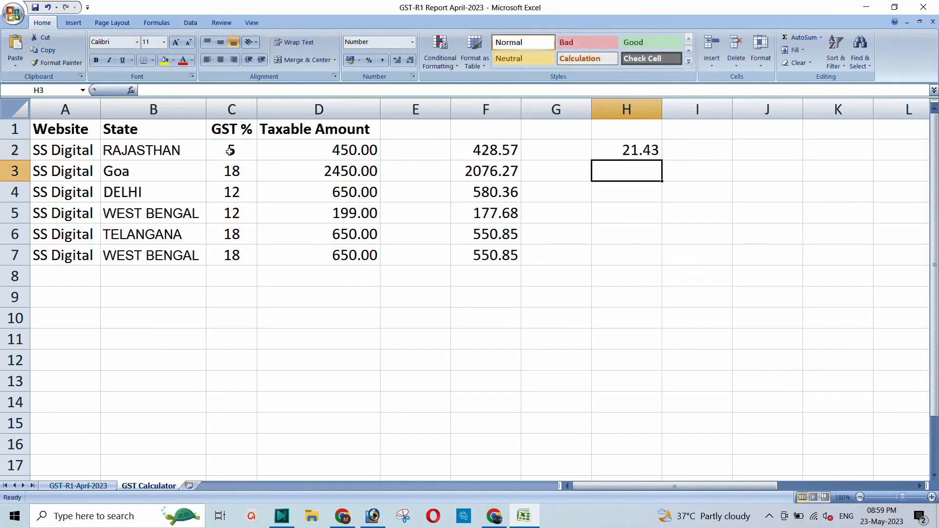
{"action": "left_click", "coordinate": [631, 148]}
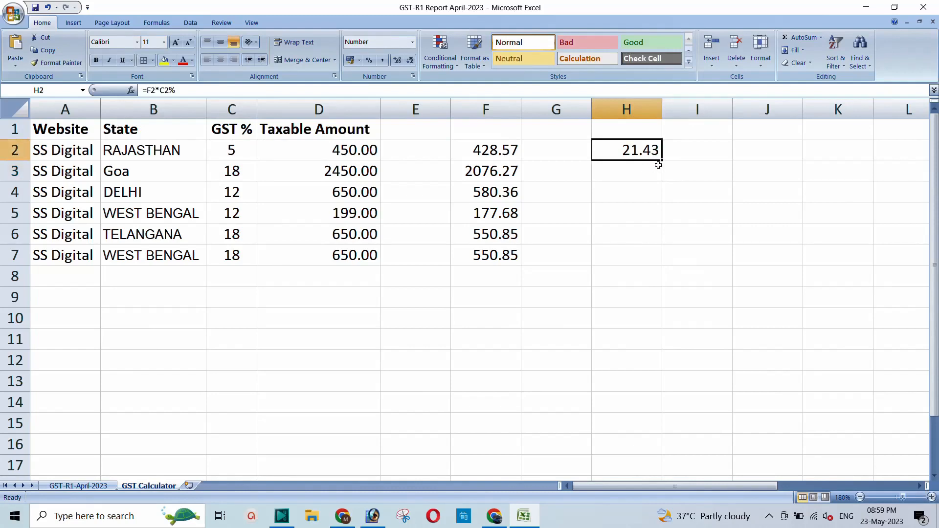
{"action": "left_click_drag", "start_coordinate": [662, 161], "coordinate": [662, 261]}
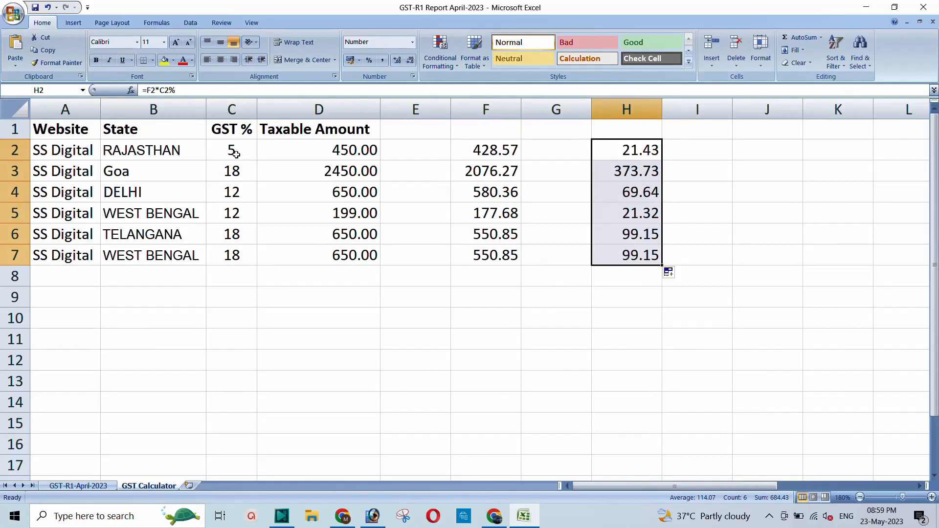
Check the GST amounts in H3 and H4 against their rates, and the sum of the first row's calculated amounts in F2:H2.
{"action": "left_click", "coordinate": [245, 177]}
{"action": "left_click", "coordinate": [623, 170]}
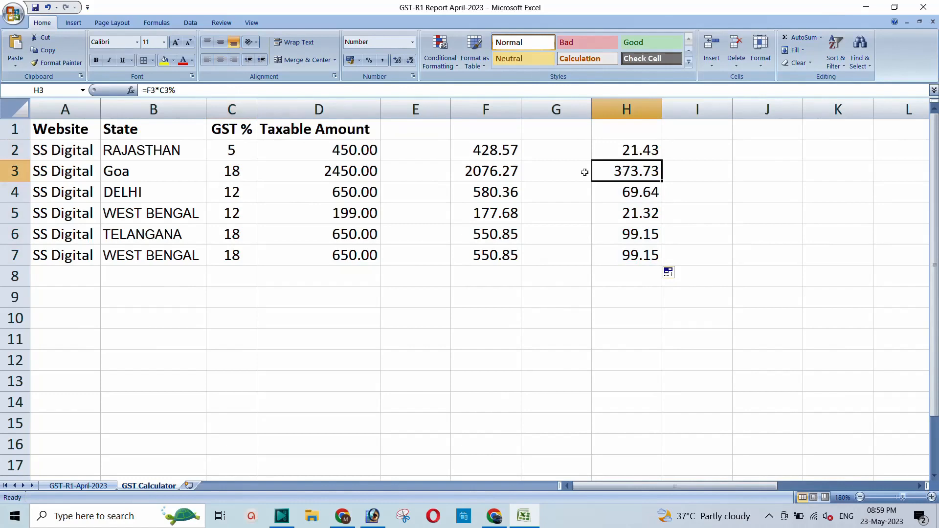
{"action": "left_click", "coordinate": [232, 191]}
{"action": "left_click", "coordinate": [644, 193]}
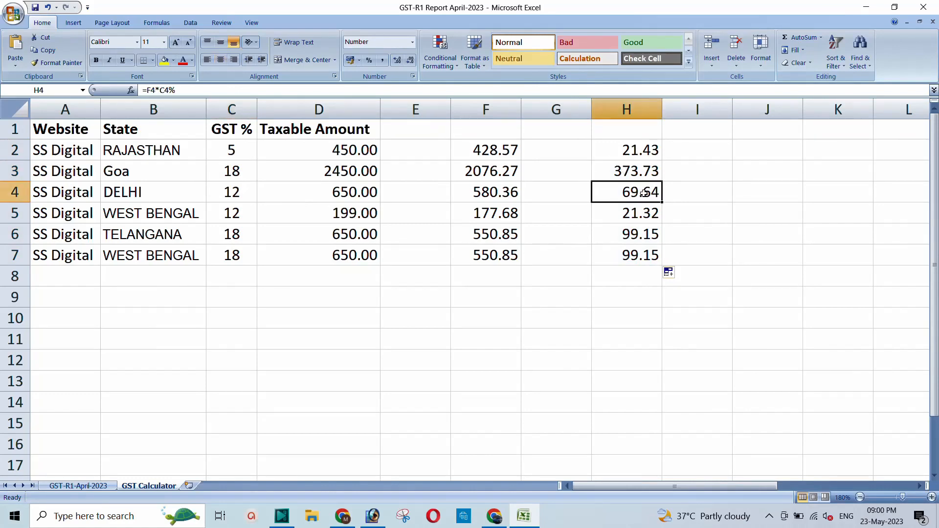
{"action": "left_click", "coordinate": [746, 151]}
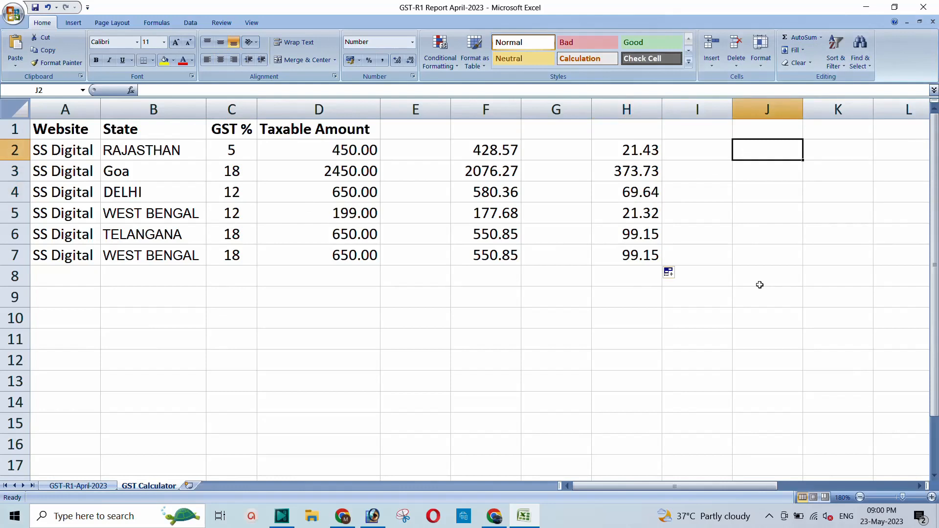
{"action": "left_click_drag", "start_coordinate": [484, 153], "coordinate": [631, 150]}
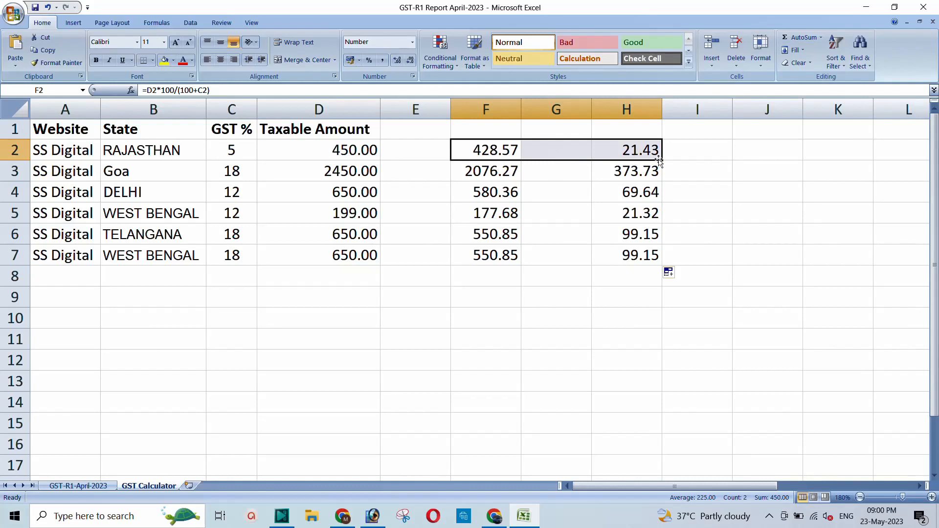
Enter the formula =F2+H2 in J2 to add the GST-exclusive and GST amounts, and fill it down through J7.
{"action": "left_click", "coordinate": [739, 149]}
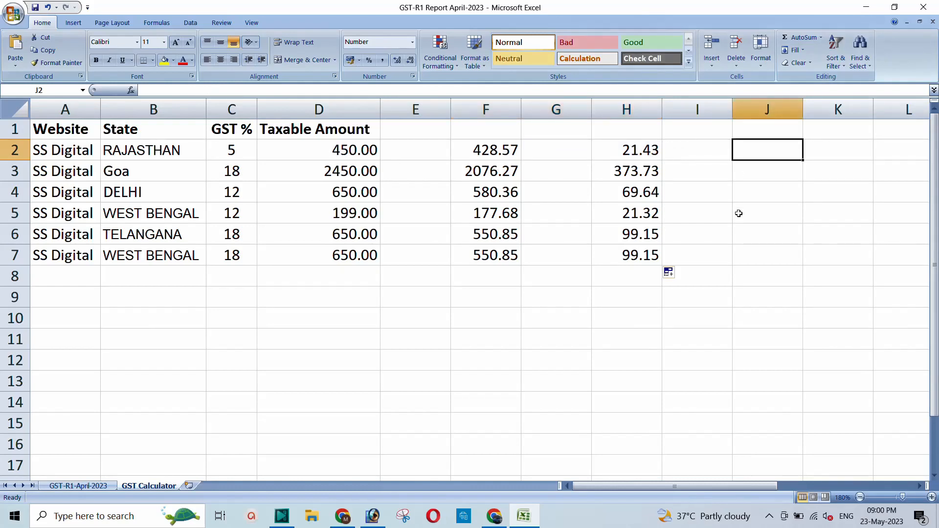
{"action": "type", "text": "="}
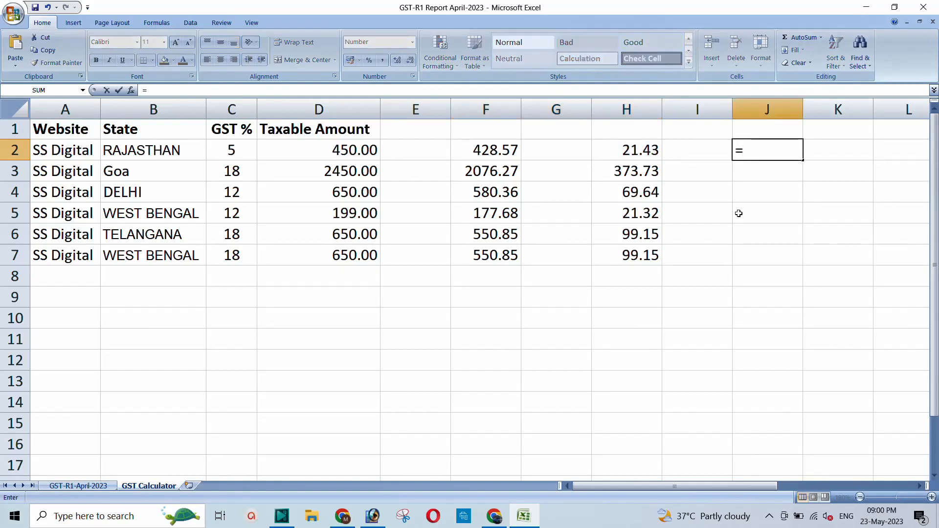
{"action": "key", "text": "Left"}
{"action": "key", "text": "Left"}
{"action": "key", "text": "Left"}
{"action": "key", "text": "Left"}
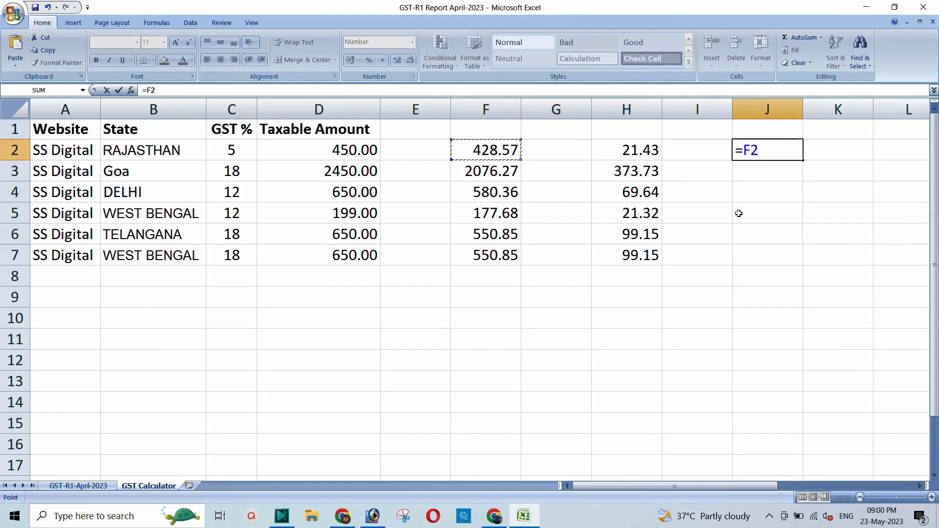
{"action": "type", "text": "+"}
{"action": "key", "text": "Left"}
{"action": "key", "text": "Left"}
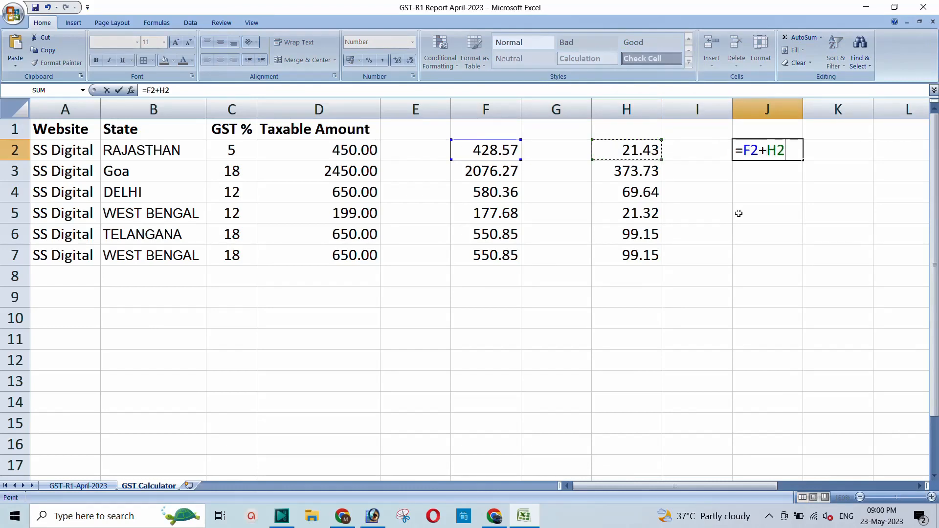
{"action": "key", "text": "Return"}
{"action": "left_click", "coordinate": [757, 149]}
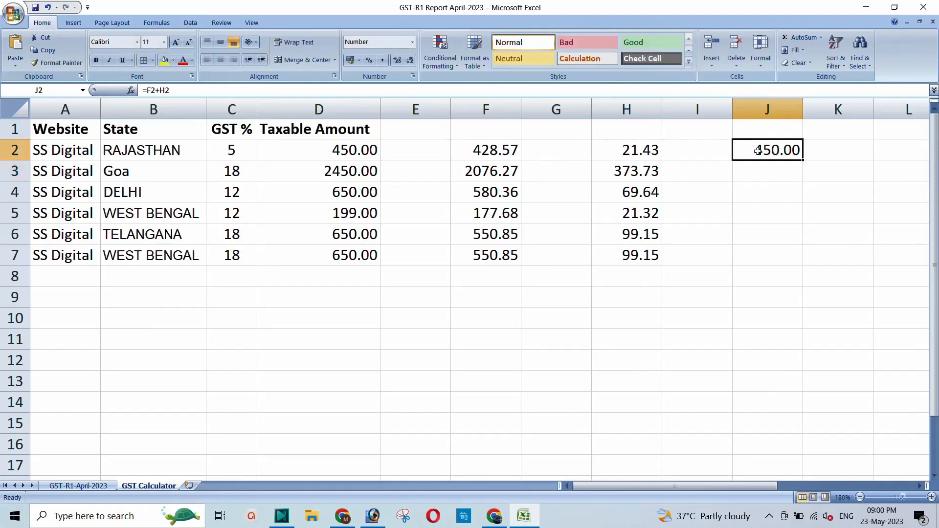
{"action": "left_click_drag", "start_coordinate": [803, 160], "coordinate": [803, 259]}
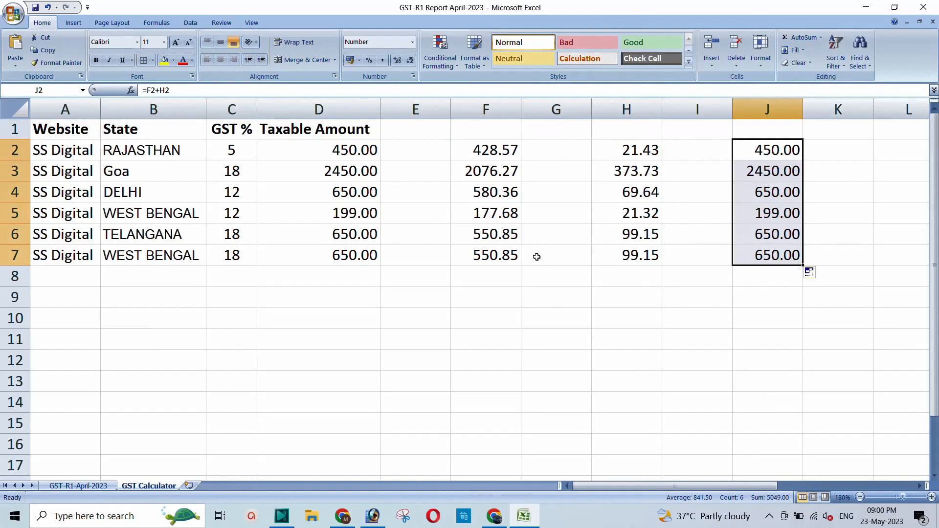
Compare each recalculated total in J2:J7 with the original amount in the same row of D2:D7.
{"action": "left_click", "coordinate": [344, 151]}
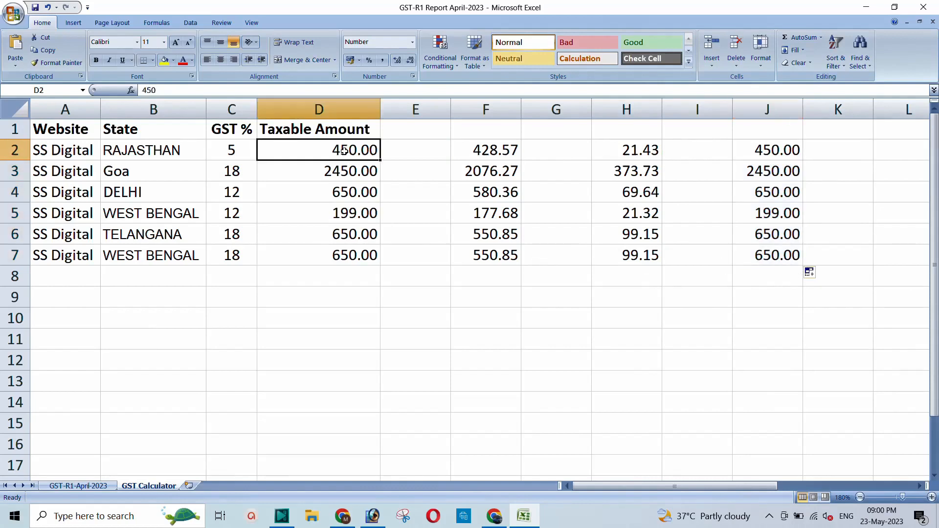
{"action": "left_click", "coordinate": [765, 152]}
{"action": "left_click", "coordinate": [349, 170]}
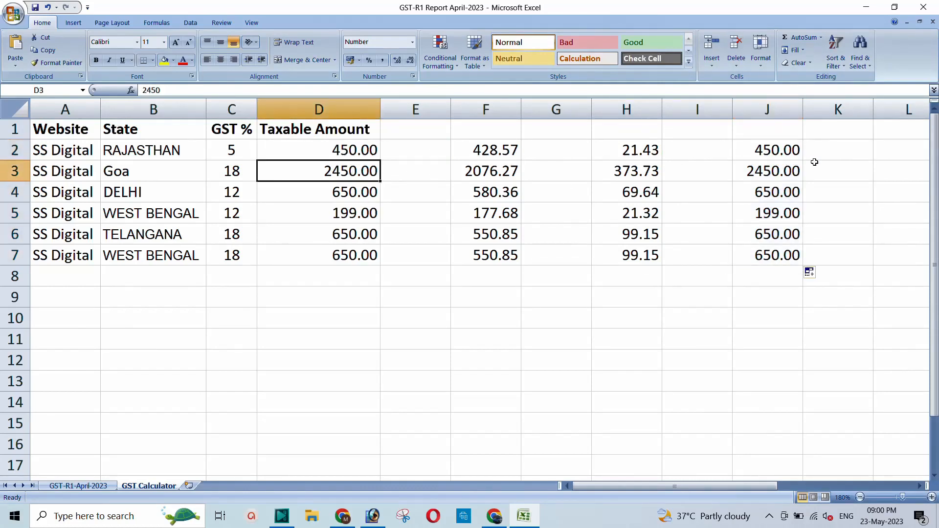
{"action": "left_click", "coordinate": [775, 174]}
{"action": "left_click", "coordinate": [355, 196]}
{"action": "left_click", "coordinate": [776, 195]}
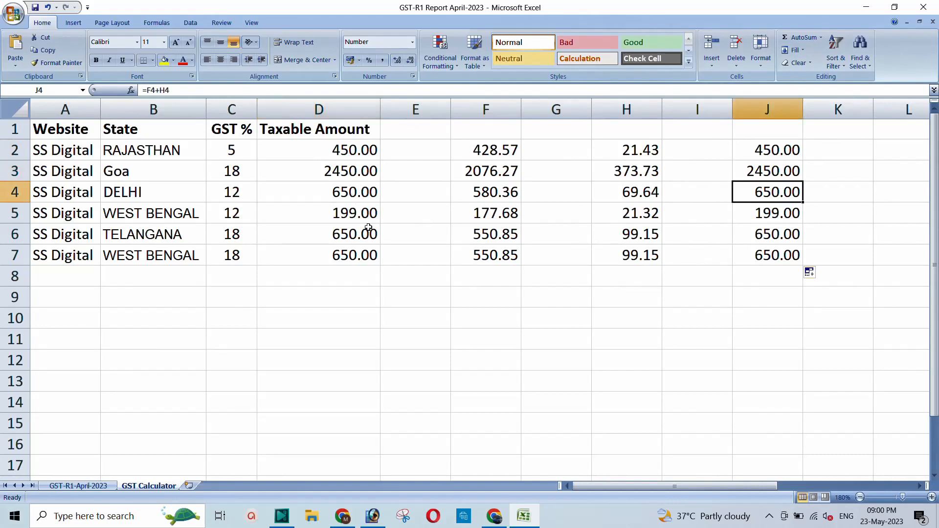
{"action": "left_click", "coordinate": [341, 213]}
{"action": "left_click", "coordinate": [783, 211]}
{"action": "left_click", "coordinate": [337, 235]}
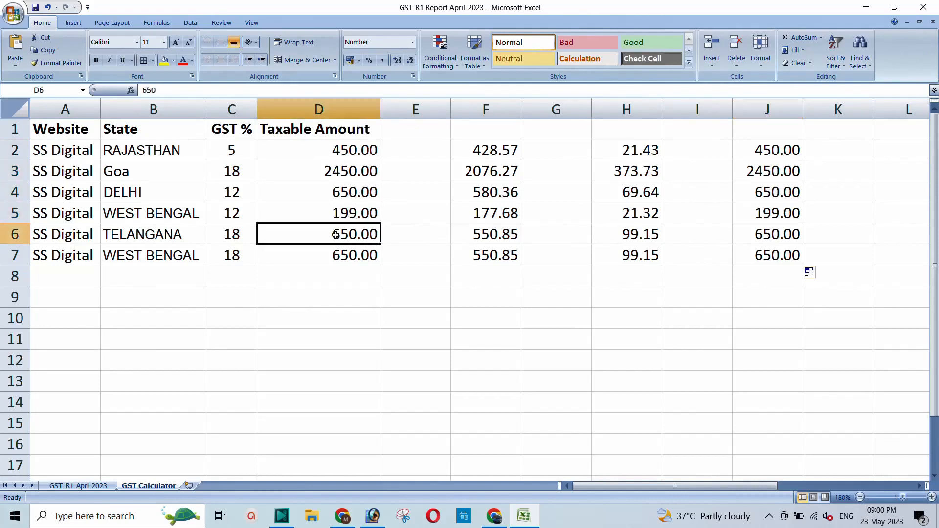
{"action": "left_click", "coordinate": [755, 232]}
{"action": "left_click", "coordinate": [329, 257]}
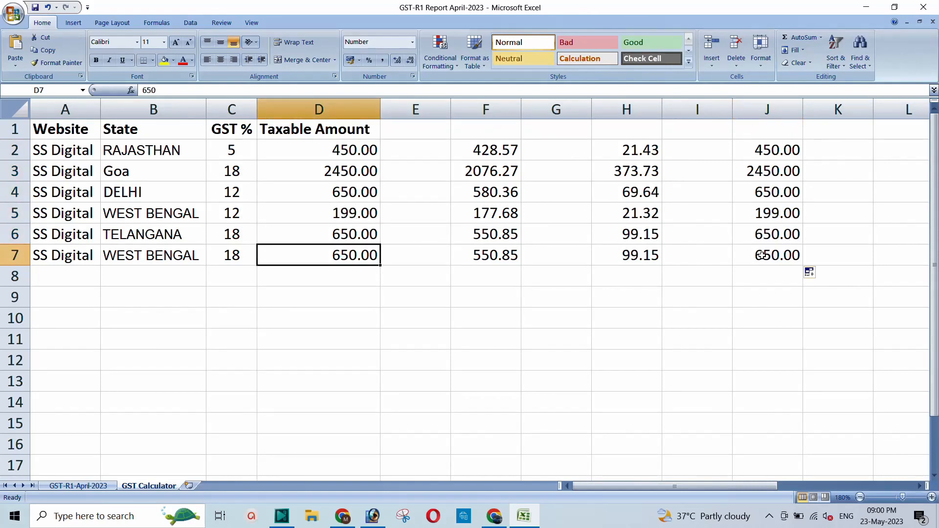
{"action": "left_click", "coordinate": [761, 255]}
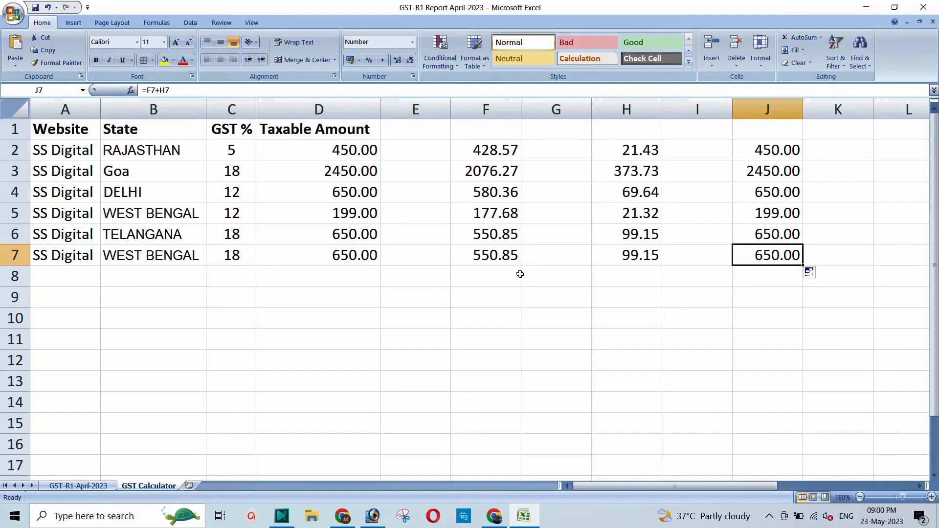
Copy the GST-exclusive amounts in F2:F7 and paste them as values over the Taxable Amount cells D2:D7.
{"action": "left_click", "coordinate": [494, 159]}
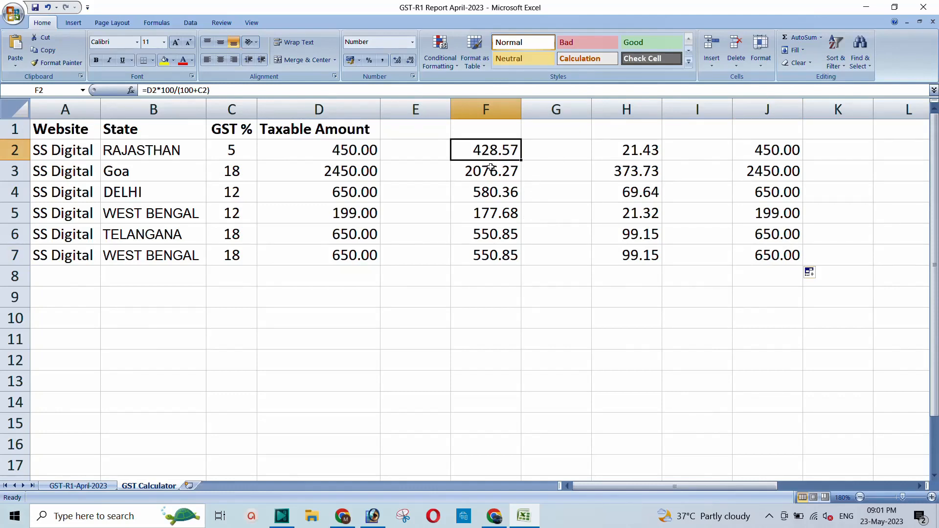
{"action": "left_click_drag", "start_coordinate": [469, 150], "coordinate": [479, 251]}
{"action": "right_click", "coordinate": [481, 184]}
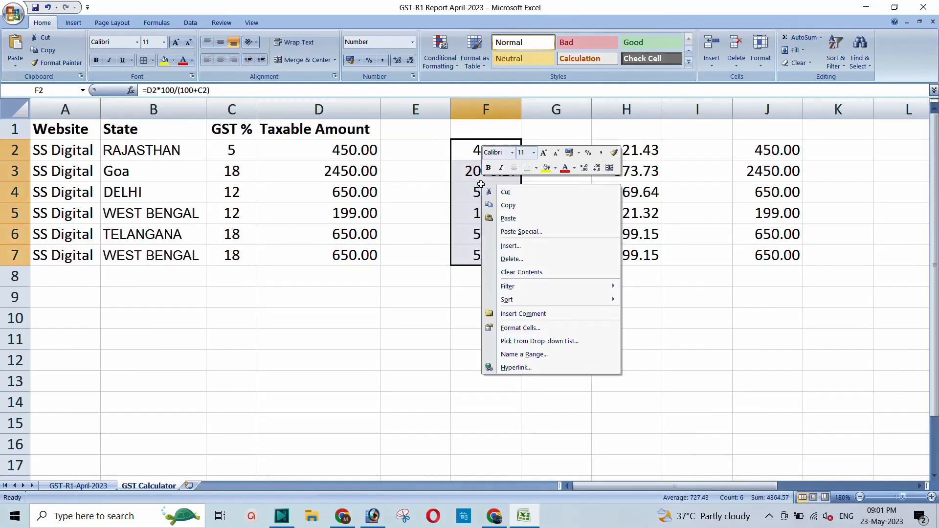
{"action": "left_click", "coordinate": [506, 208]}
{"action": "right_click", "coordinate": [323, 154]}
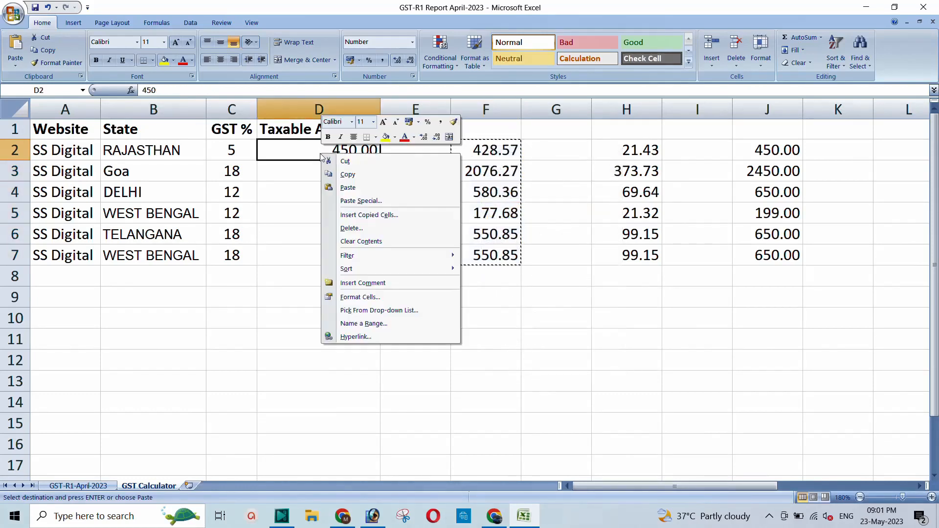
{"action": "left_click", "coordinate": [356, 201]}
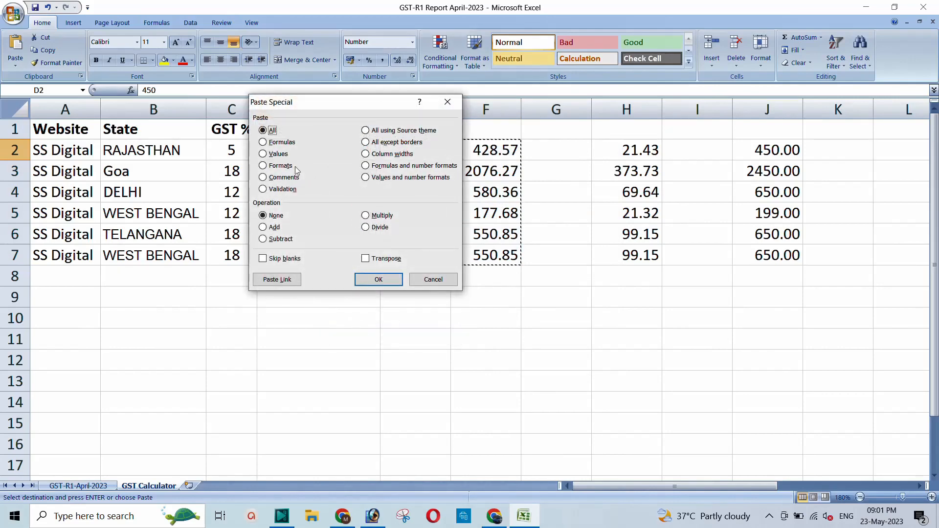
{"action": "left_click", "coordinate": [277, 154]}
{"action": "left_click", "coordinate": [378, 279]}
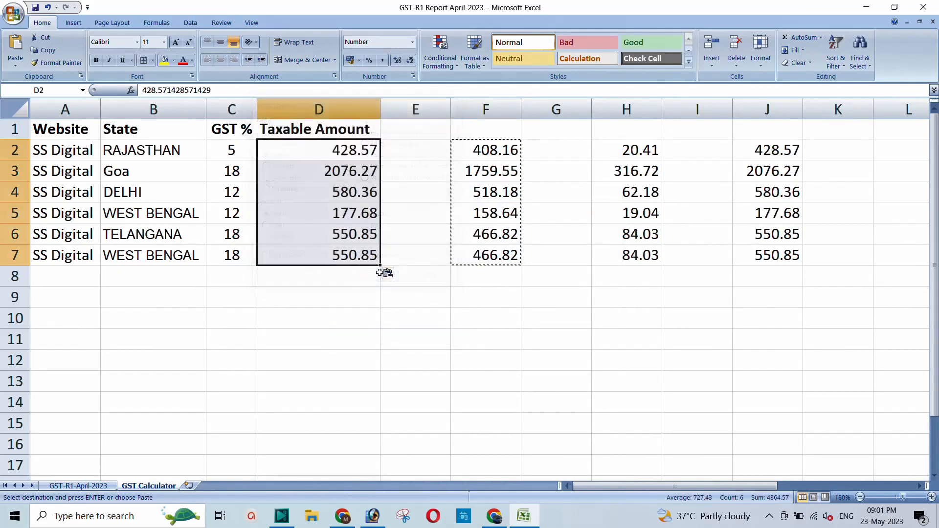
Clear the helper calculations in F2:J7.
{"action": "left_click", "coordinate": [439, 183]}
{"action": "left_click_drag", "start_coordinate": [484, 147], "coordinate": [753, 261]}
{"action": "key", "text": "Delete"}
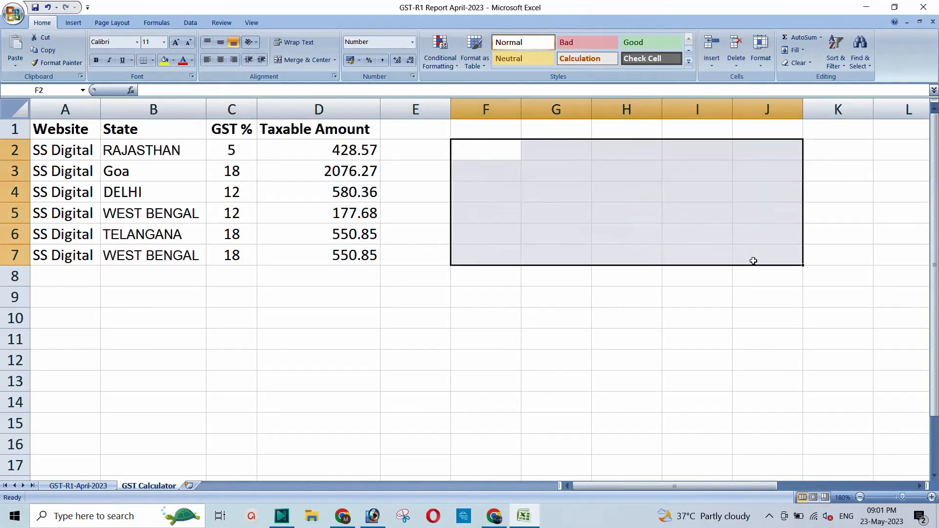
Review the GST-exclusive values in the Taxable Amount cells D2:D7.
{"action": "left_click", "coordinate": [334, 263]}
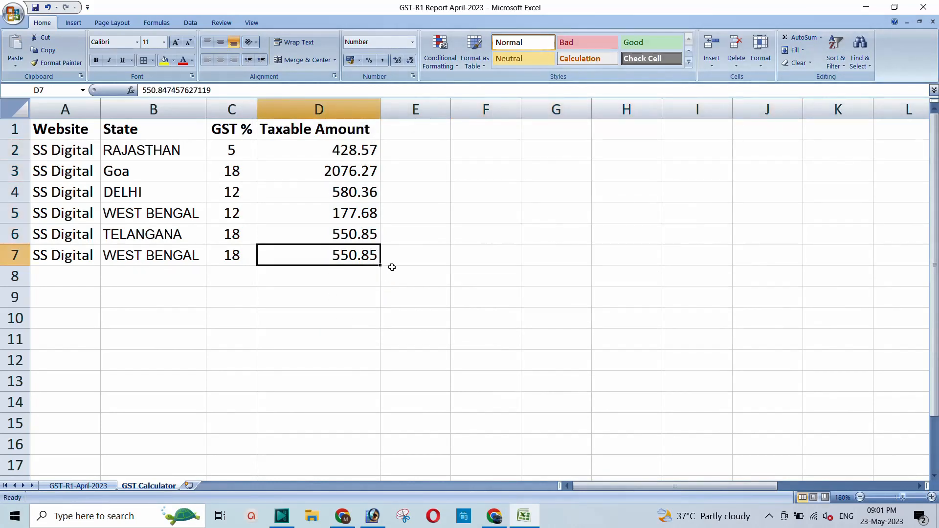
{"action": "left_click_drag", "start_coordinate": [310, 147], "coordinate": [321, 250]}
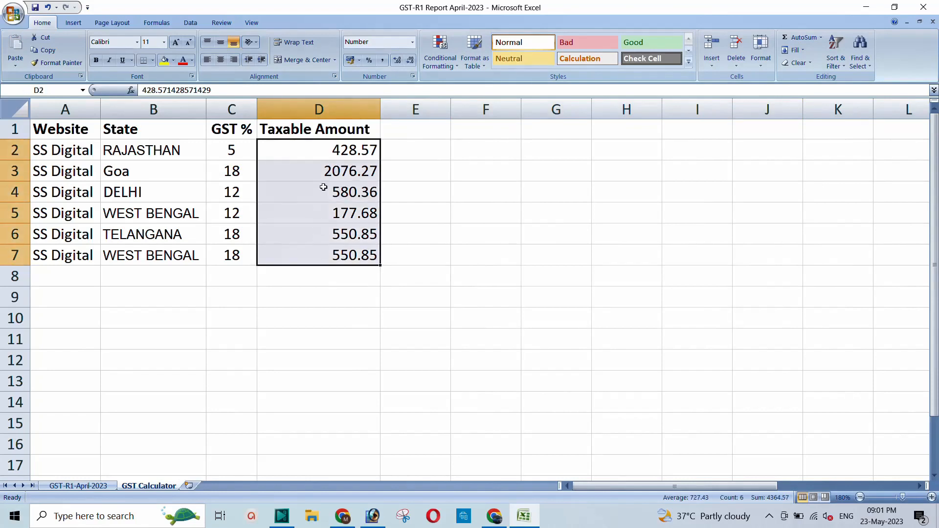
{"action": "left_click", "coordinate": [408, 155]}
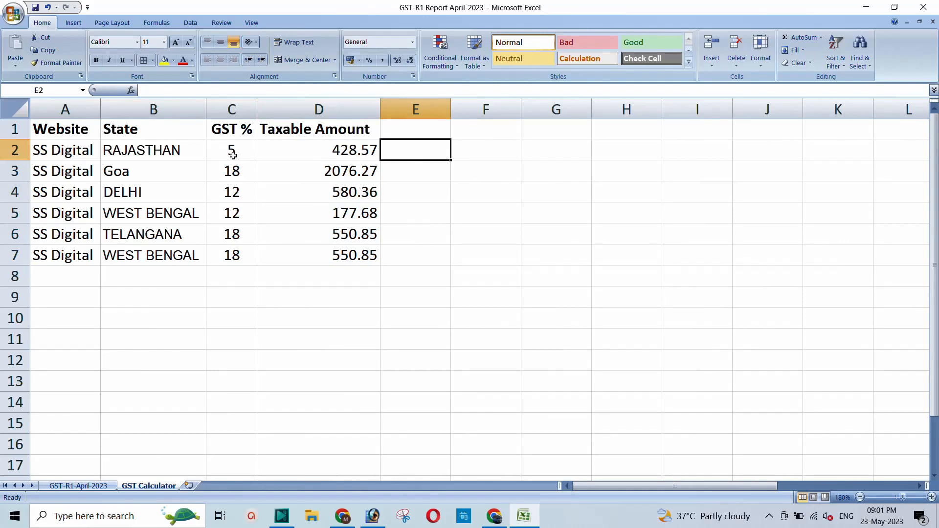
{"action": "left_click", "coordinate": [338, 152]}
{"action": "left_click_drag", "start_coordinate": [335, 164], "coordinate": [337, 256]}
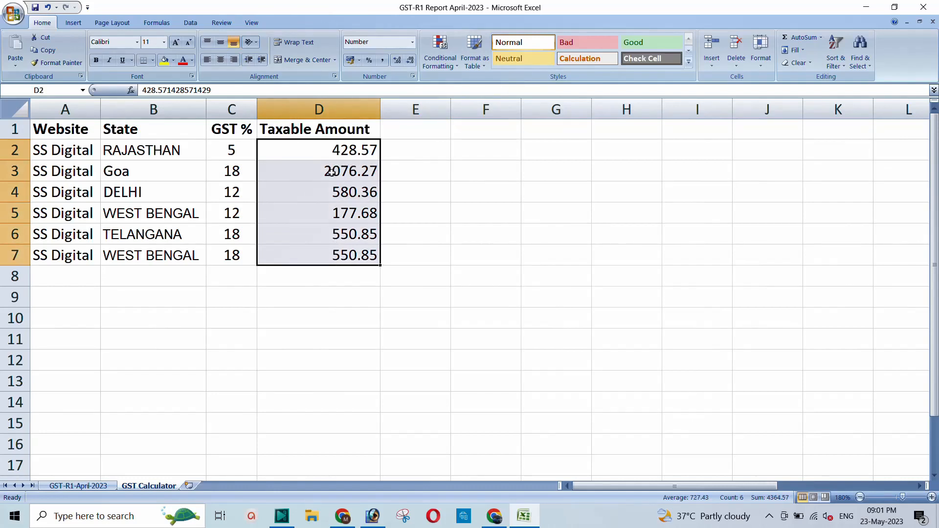
Examine the SS Digital rows 542 to 547 in the GST-R1-April-2023 sheet and the pivot table summing taxable amounts by website.
{"action": "left_click", "coordinate": [81, 486]}
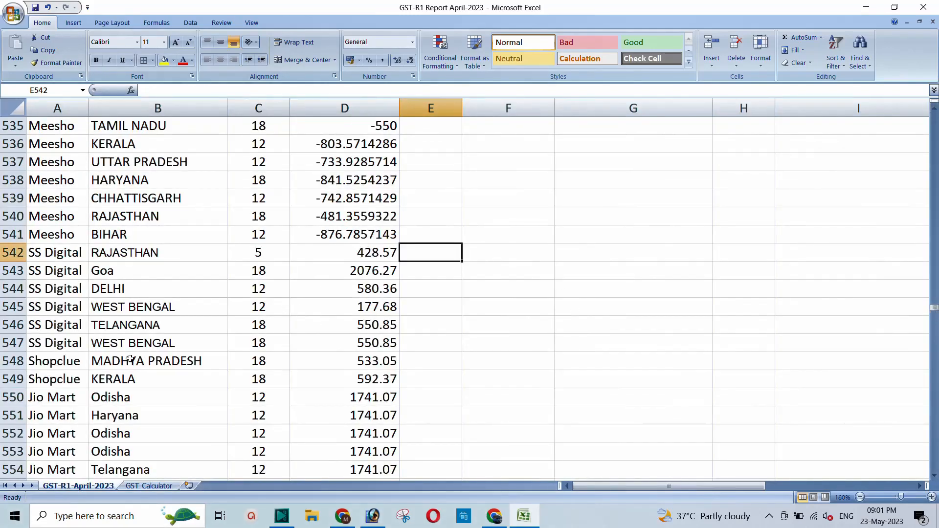
{"action": "scroll", "coordinate": [129, 358], "scroll_direction": "down", "scroll_amount": 1}
{"action": "left_click_drag", "start_coordinate": [56, 199], "coordinate": [358, 283]}
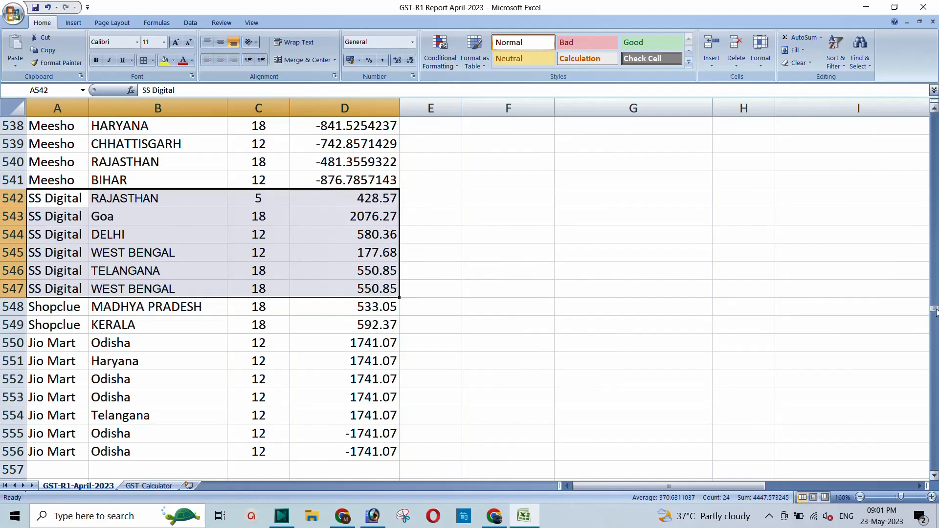
{"action": "left_click_drag", "start_coordinate": [935, 309], "coordinate": [935, 113]}
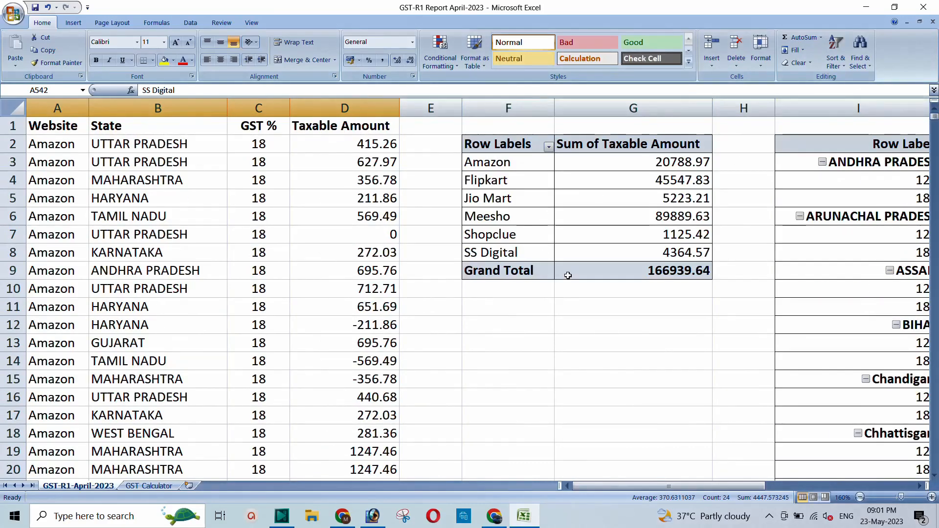
{"action": "mouse_move", "coordinate": [568, 276]}
Return to the GST Calculator sheet and check the taxable amount for Goa in D3.
{"action": "left_click", "coordinate": [148, 485]}
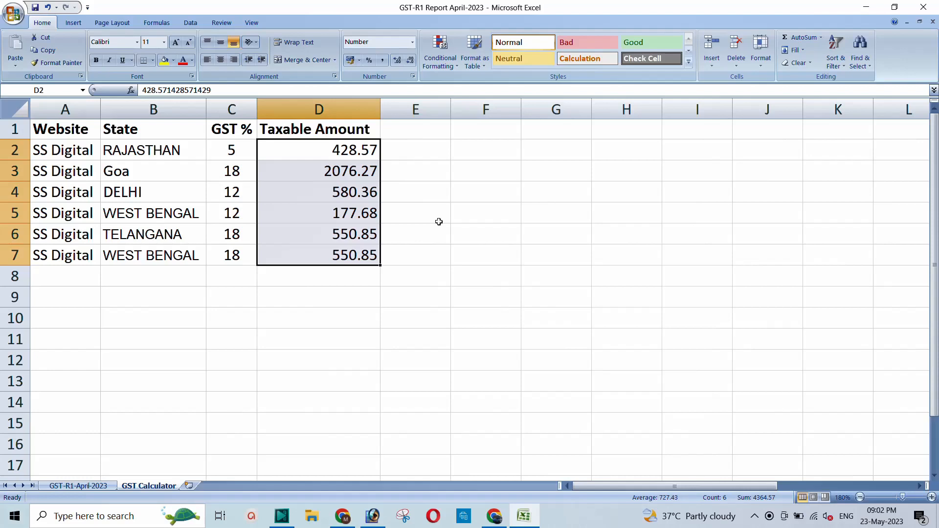
{"action": "left_click", "coordinate": [331, 171]}
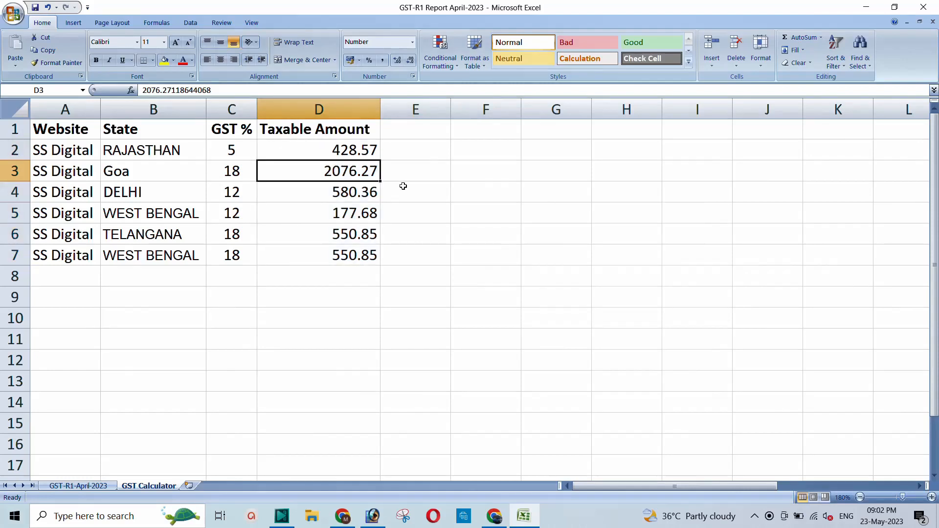
{"action": "left_click", "coordinate": [401, 171]}
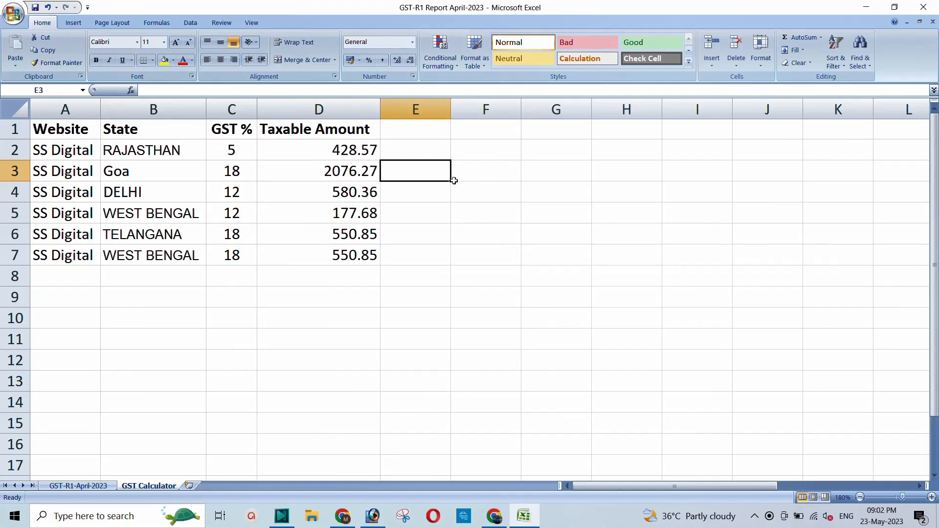